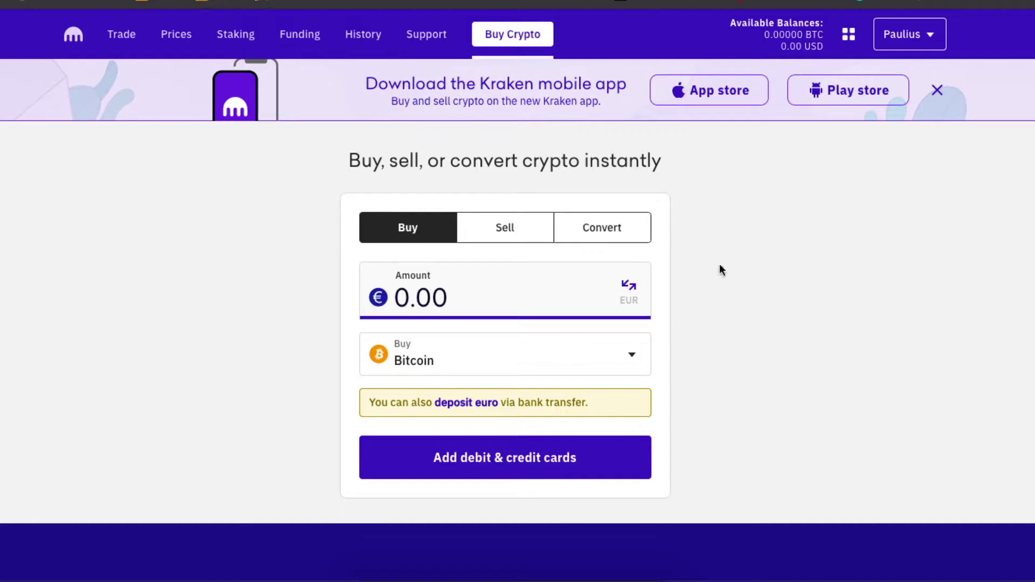
# Open the account Documents page from the account menu's Settings
pyautogui.moveTo(577, 200); pyautogui.dragTo(303, 137)
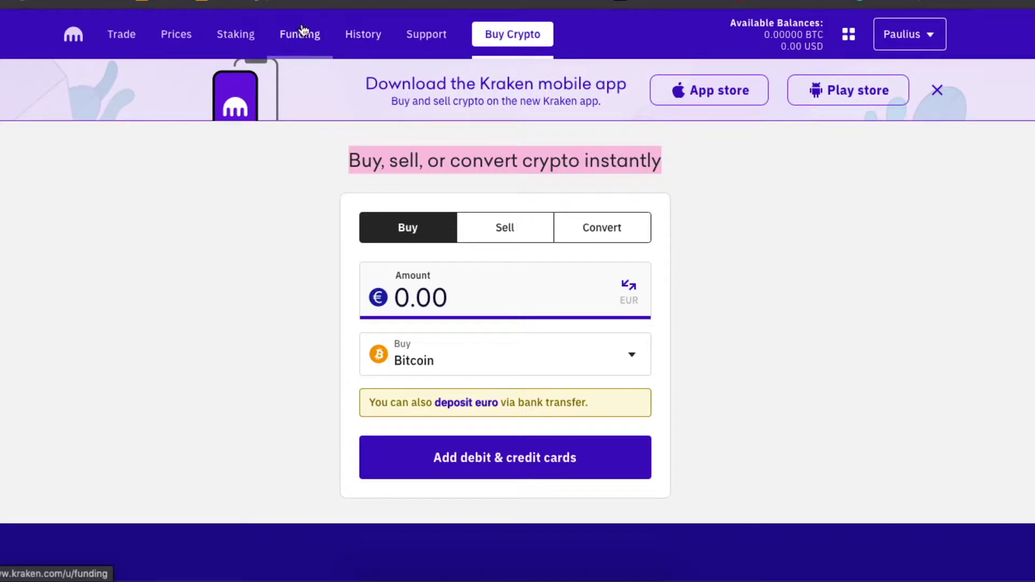
pyautogui.click(756, 211)
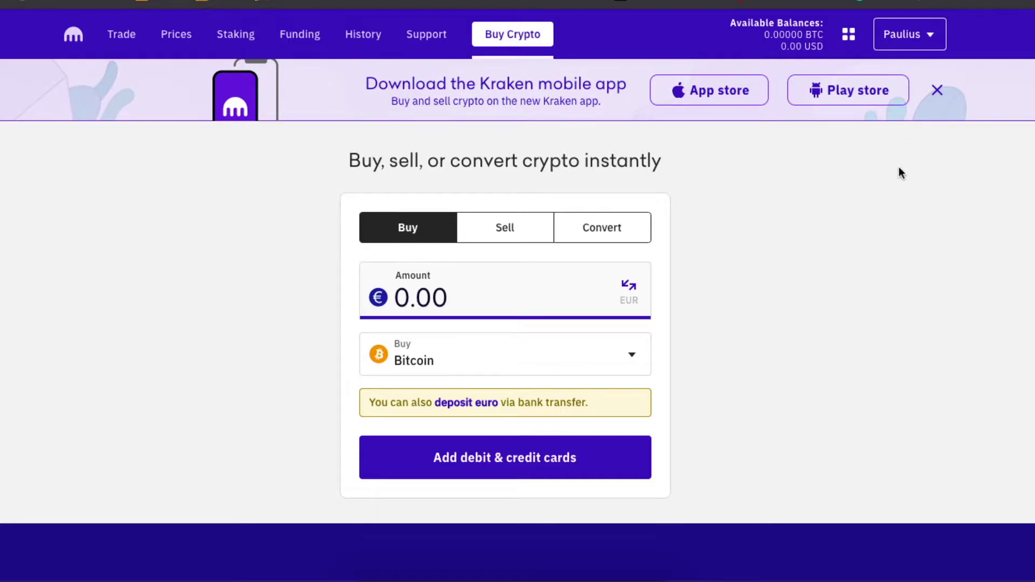
pyautogui.click(926, 35)
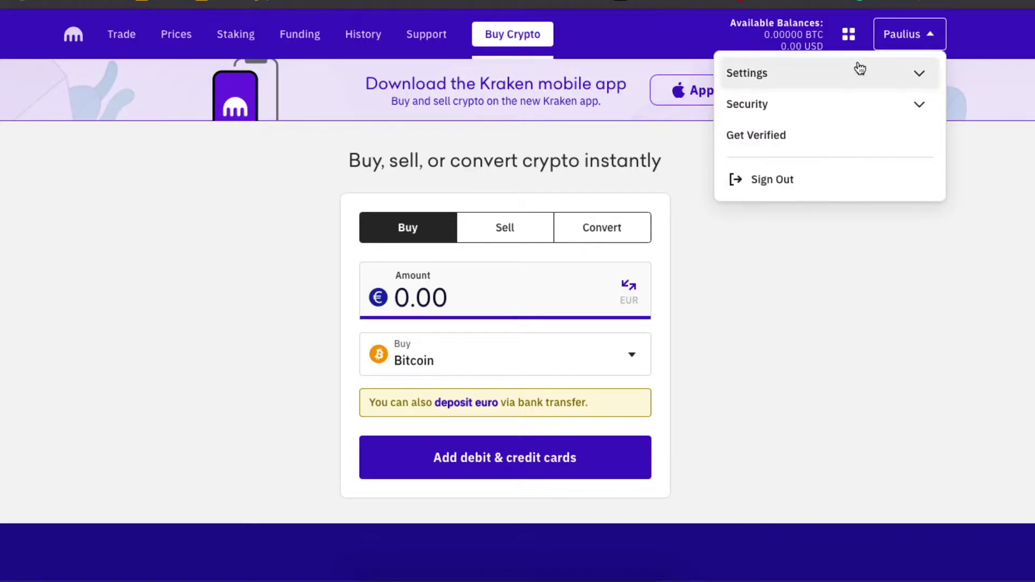
pyautogui.click(919, 73)
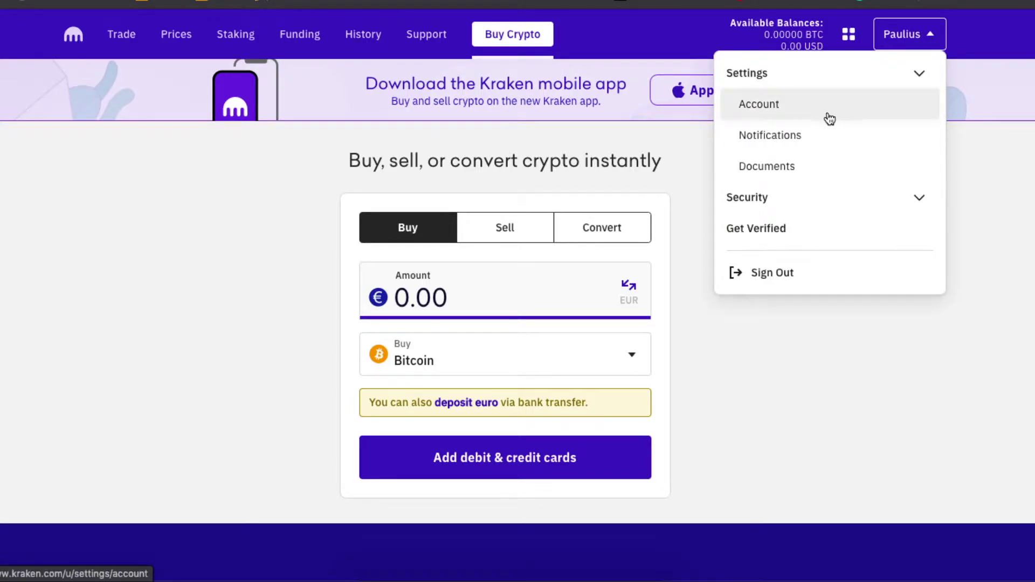
pyautogui.click(814, 164)
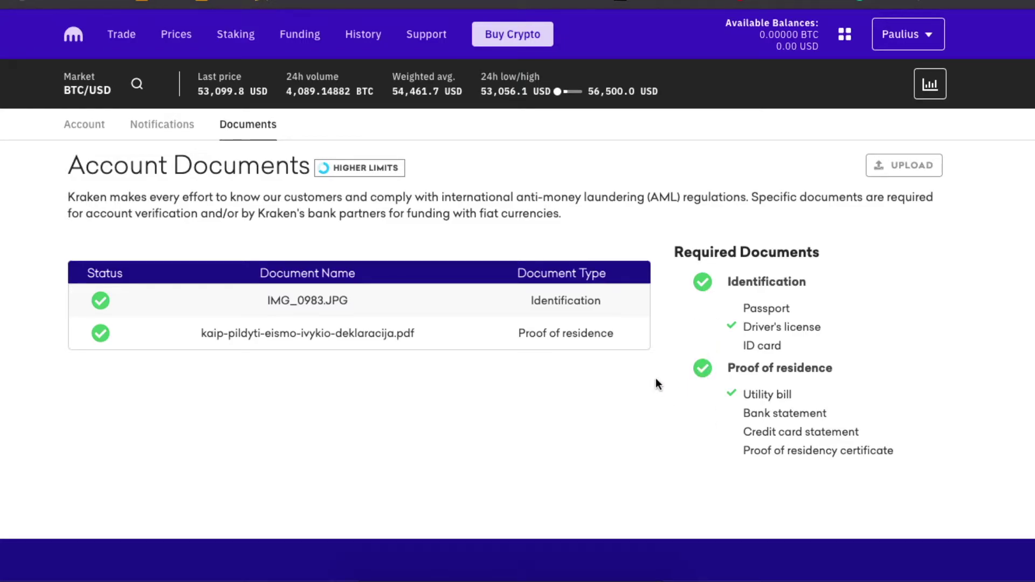
# Highlight the accepted identification and proof-of-residence document types
pyautogui.moveTo(792, 281); pyautogui.dragTo(797, 327)
pyautogui.click(800, 338)
pyautogui.moveTo(816, 367); pyautogui.dragTo(863, 453)
pyautogui.click(833, 449)
# Go to Funding balances and open the Euro (EUR) deposit page
pyautogui.click(307, 39)
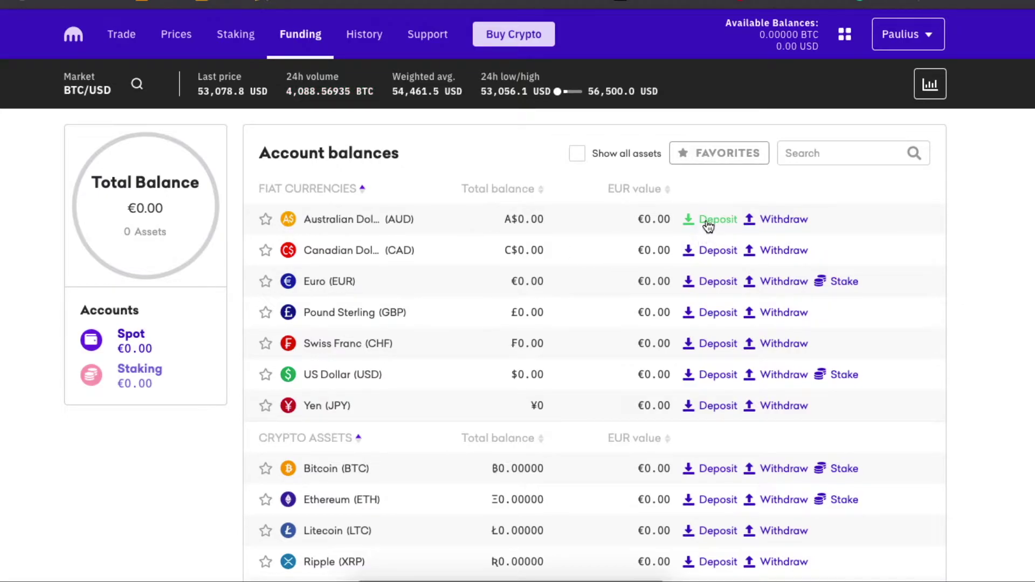
pyautogui.click(712, 284)
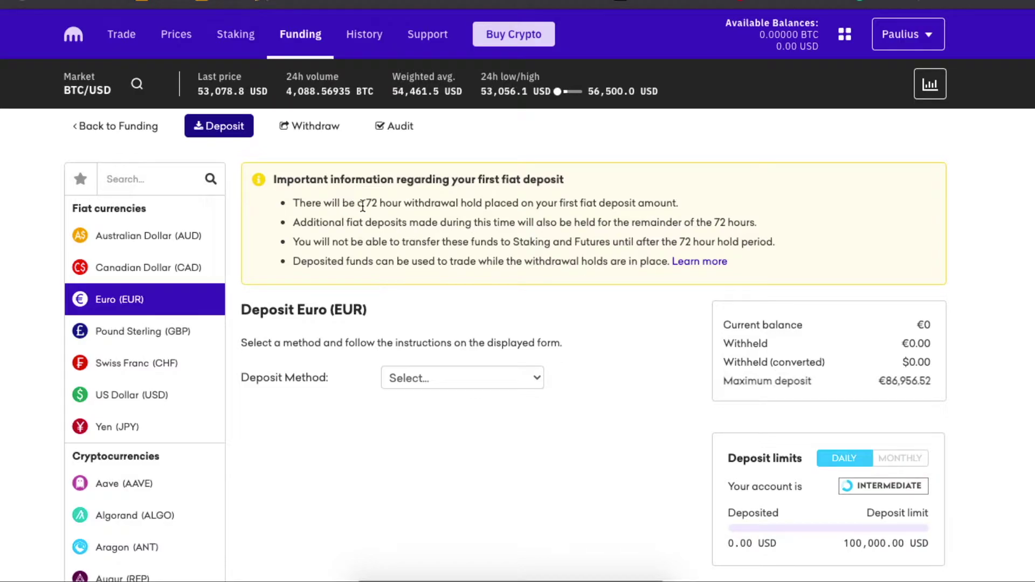
# Highlight the 72-hour withdrawal hold notice for a first fiat deposit
pyautogui.moveTo(359, 203); pyautogui.dragTo(543, 201)
pyautogui.click(543, 201)
pyautogui.moveTo(660, 202); pyautogui.dragTo(545, 201)
pyautogui.click(545, 201)
pyautogui.scroll(-4, 590, 232)
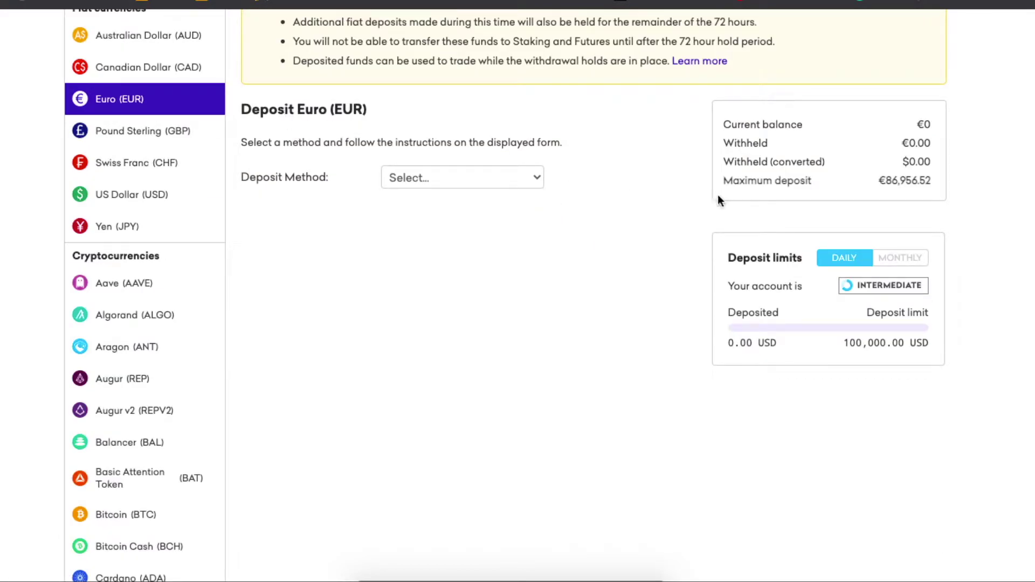
# Select Bank Frick (SWIFT) as the Euro deposit method and review its €3.00 fee
pyautogui.click(507, 179)
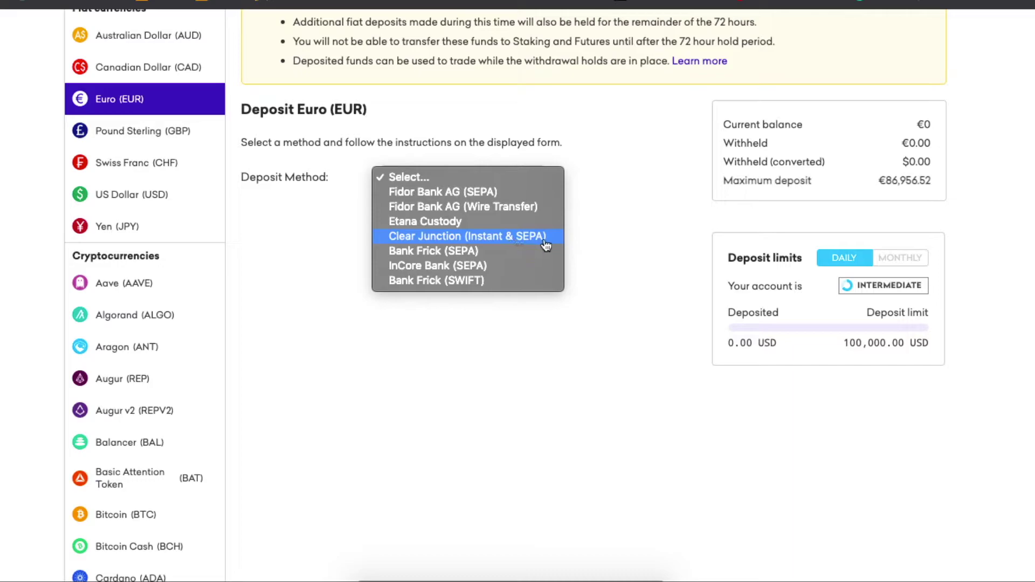
pyautogui.click(464, 281)
pyautogui.scroll(-3, 496, 285)
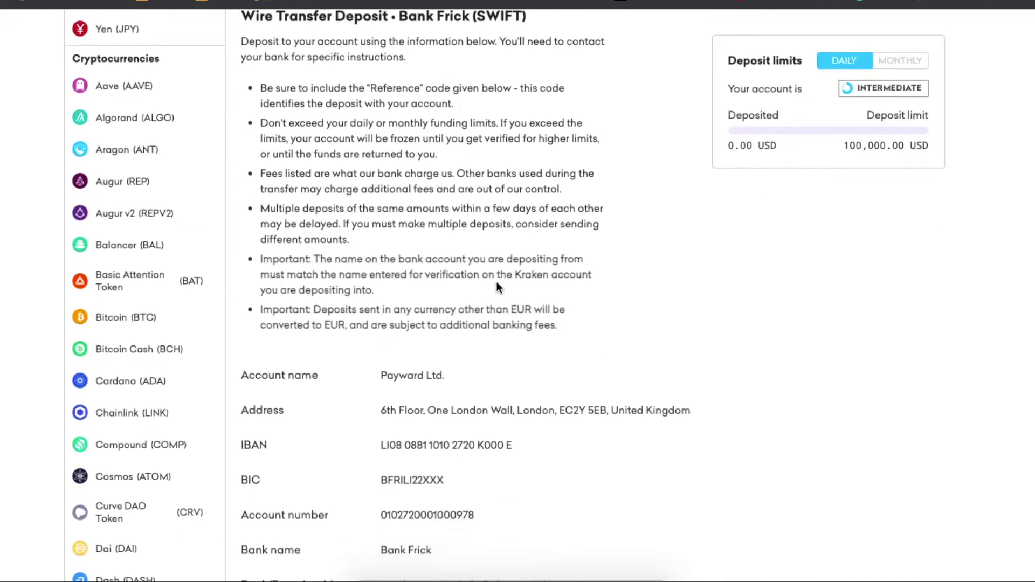
pyautogui.scroll(-9, 496, 287)
pyautogui.moveTo(429, 293); pyautogui.dragTo(382, 286)
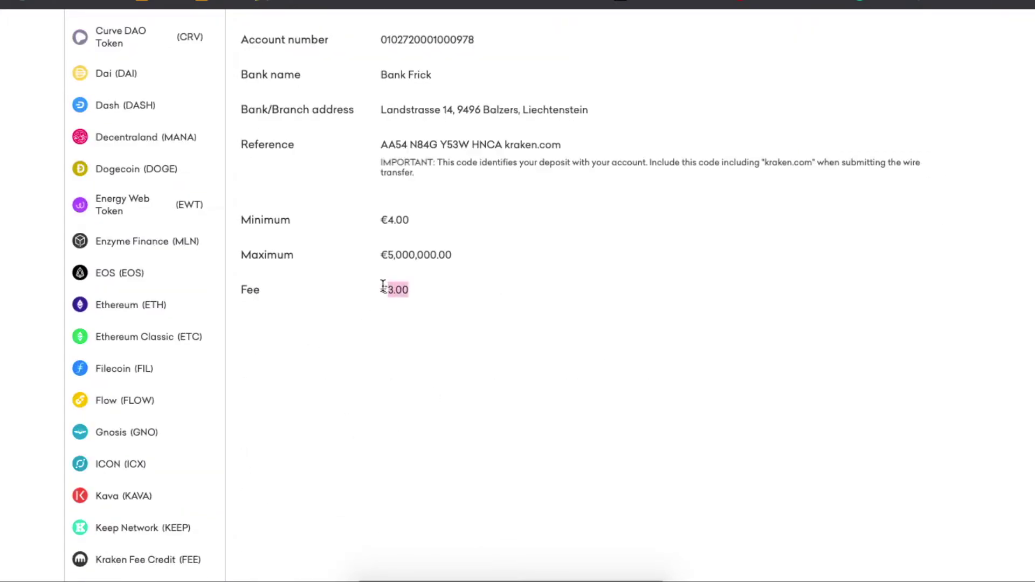
pyautogui.click(426, 279)
pyautogui.moveTo(407, 237); pyautogui.dragTo(369, 219)
pyautogui.click(370, 219)
pyautogui.scroll(12, 486, 232)
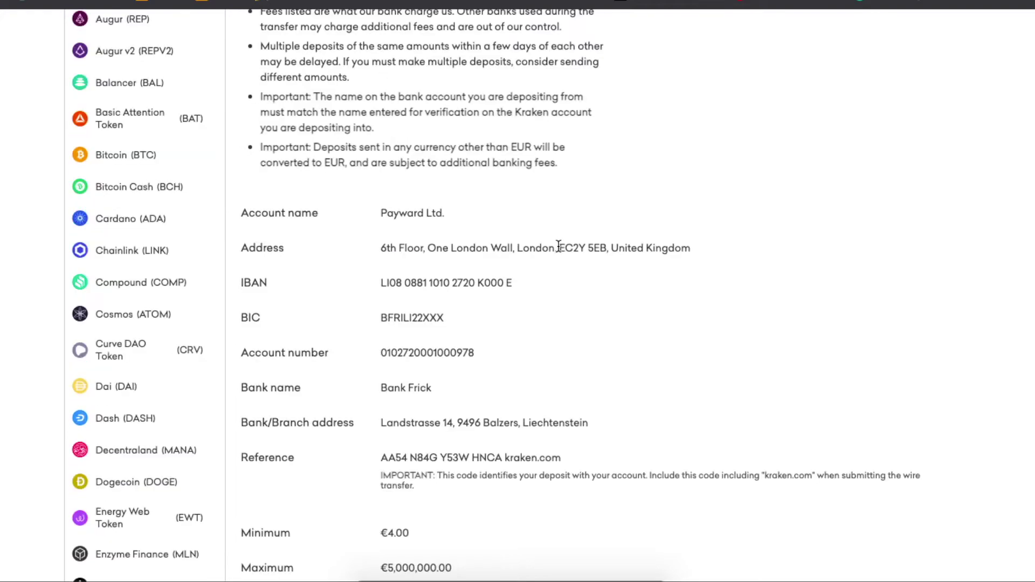
pyautogui.scroll(2, 506, 143)
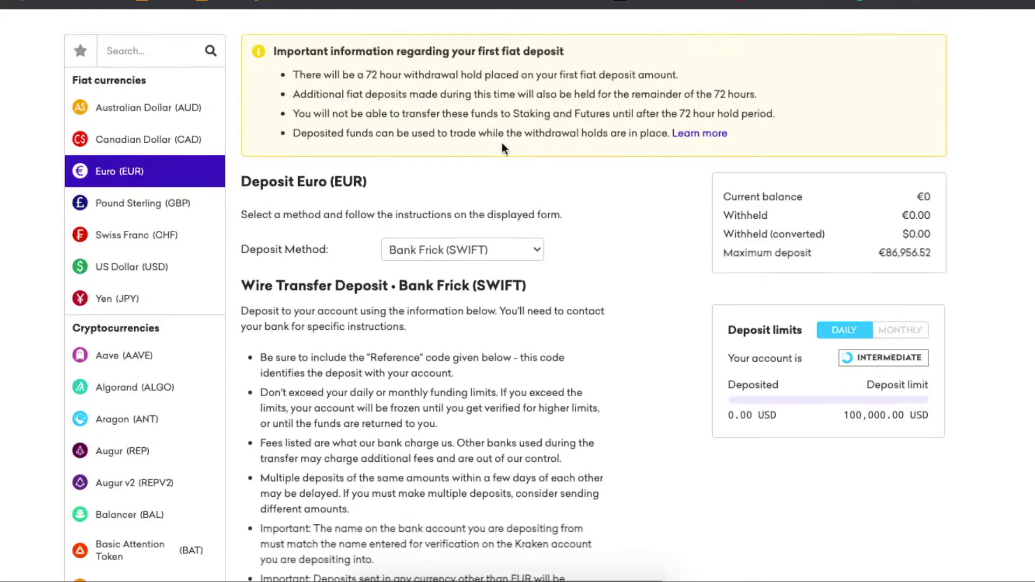
pyautogui.click(481, 258)
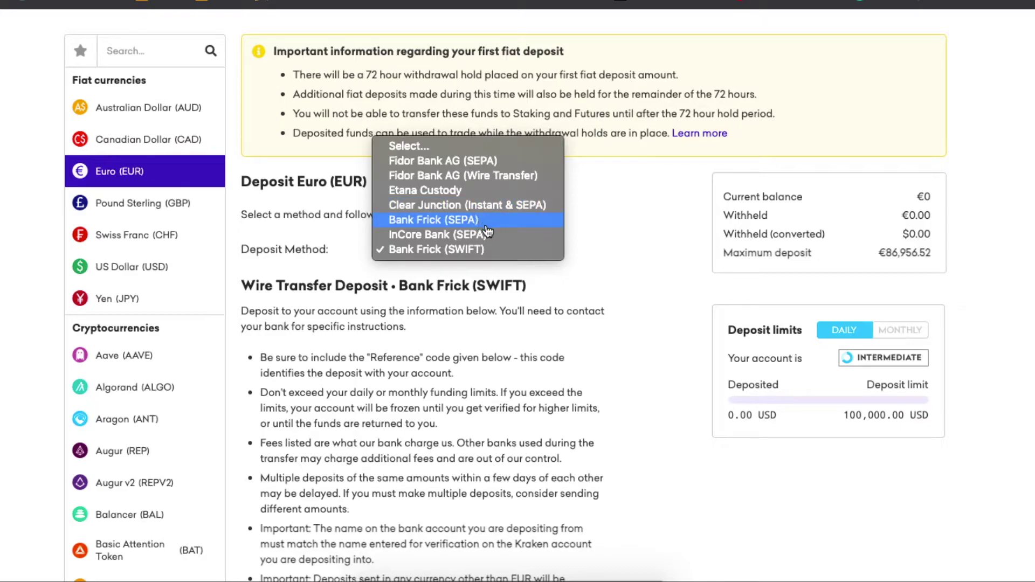
# Switch the Euro deposit method to Clear Junction (Instant & SEPA)
pyautogui.click(493, 209)
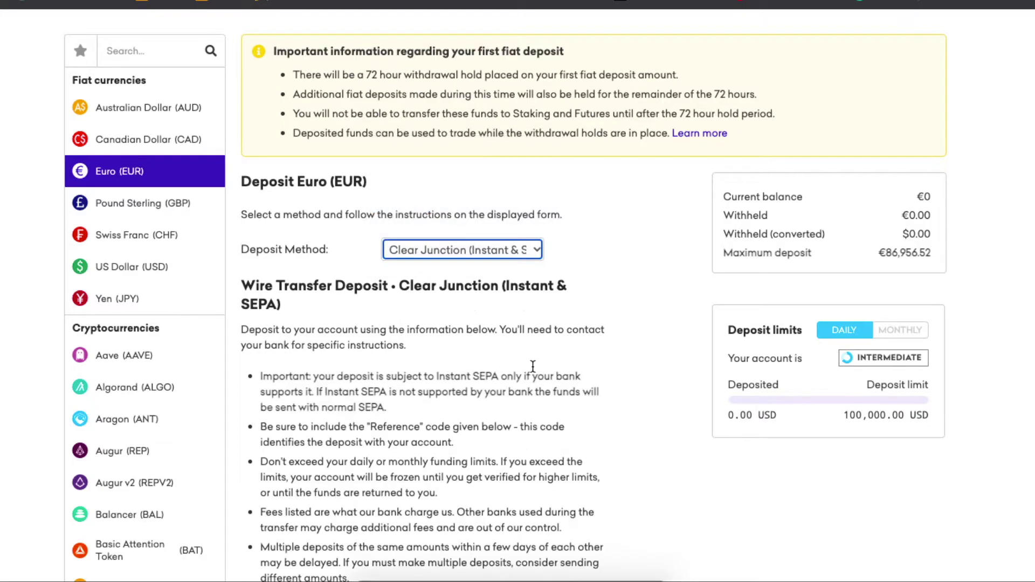
pyautogui.scroll(-5, 541, 315)
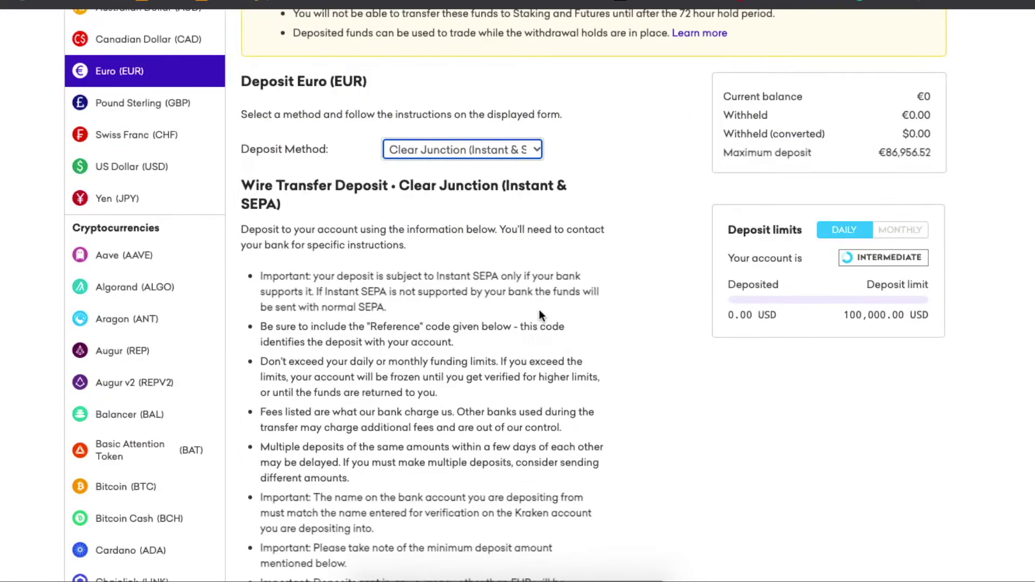
pyautogui.scroll(3, 361, 262)
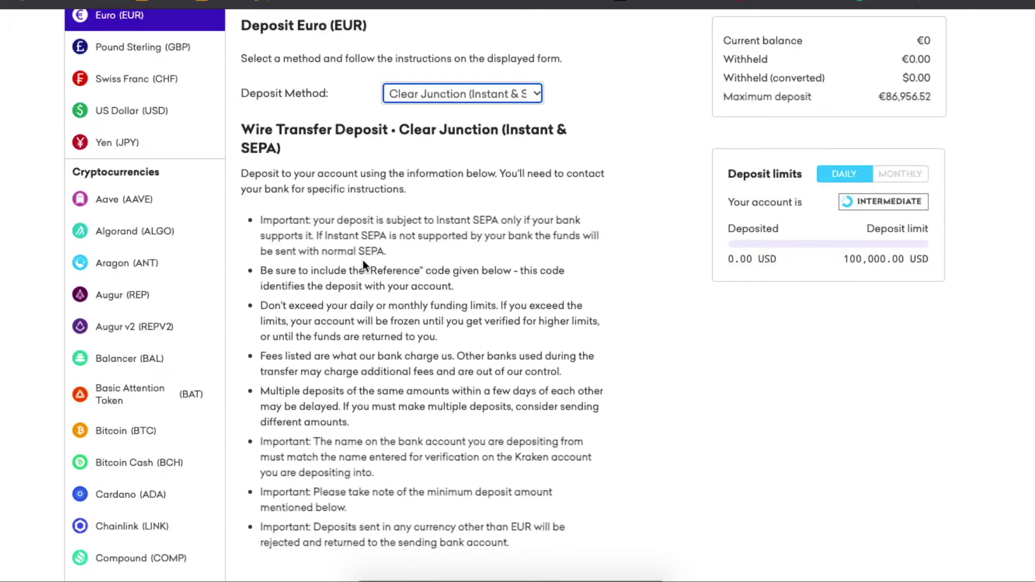
pyautogui.click(512, 94)
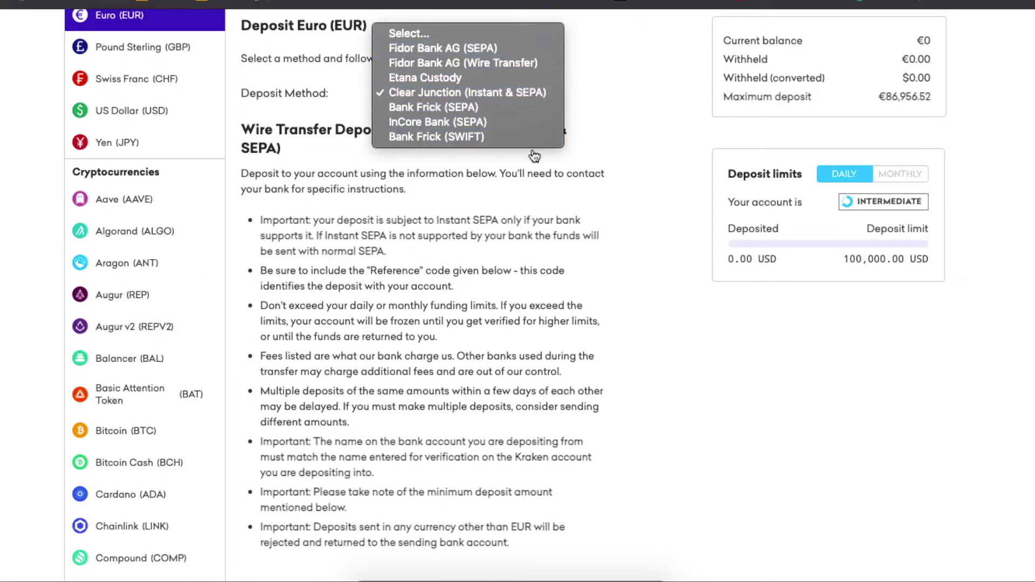
pyautogui.click(572, 183)
# Highlight and scroll through the Clear Junction deposit instruction notes
pyautogui.moveTo(330, 173); pyautogui.dragTo(490, 469)
pyautogui.click(490, 464)
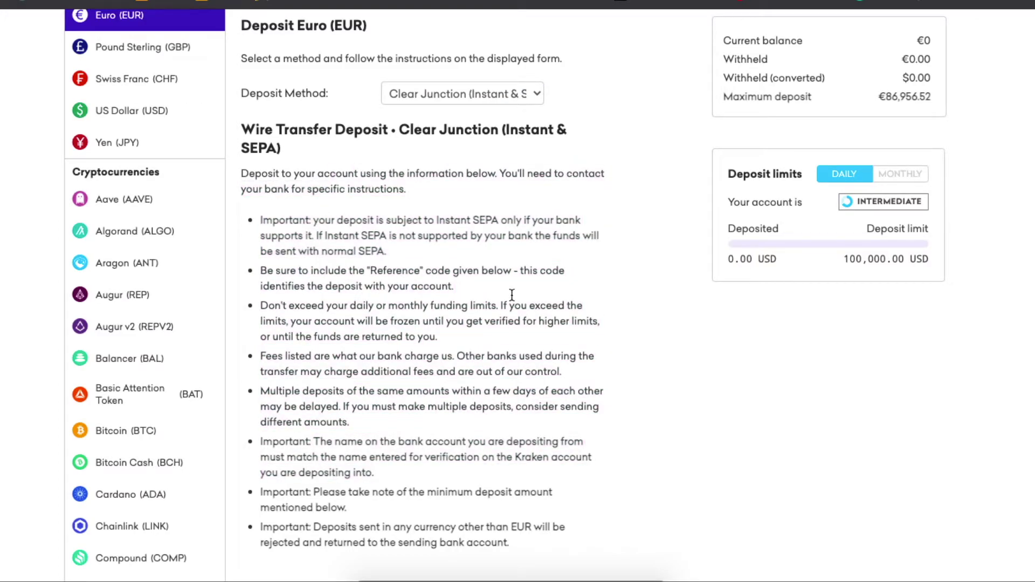
pyautogui.scroll(-9, 534, 242)
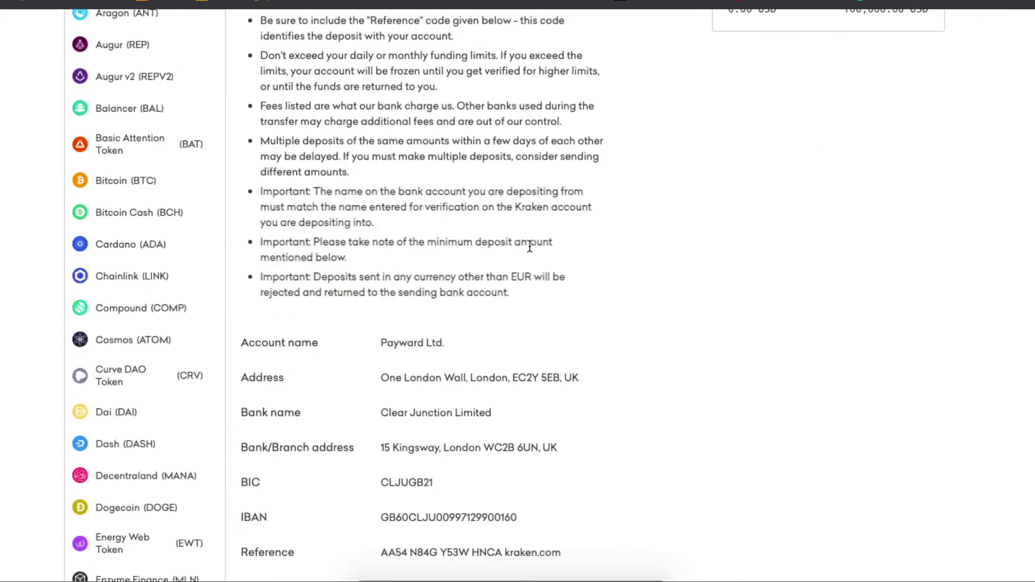
pyautogui.scroll(10, 529, 252)
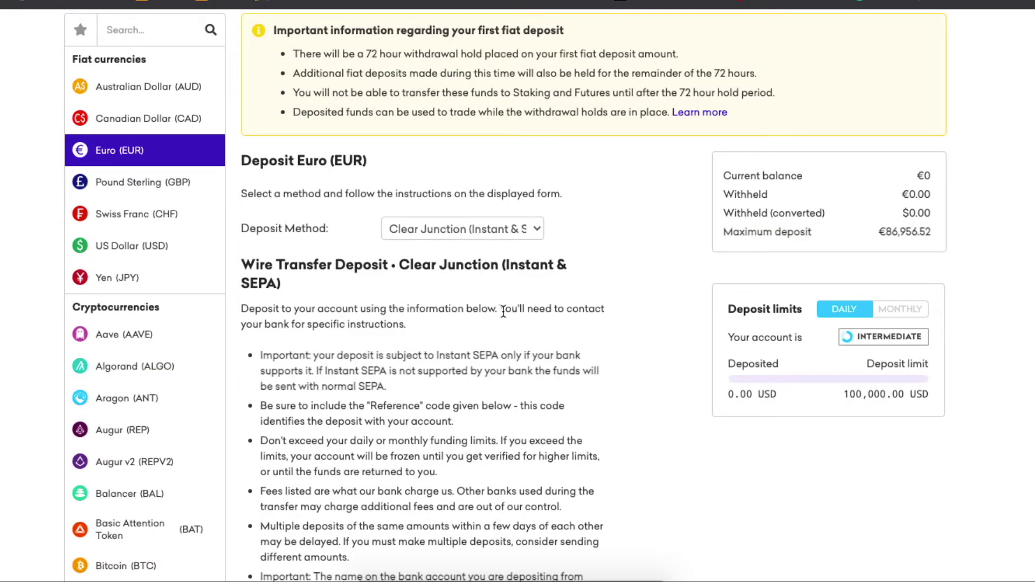
pyautogui.scroll(-10, 496, 305)
pyautogui.scroll(2, 492, 303)
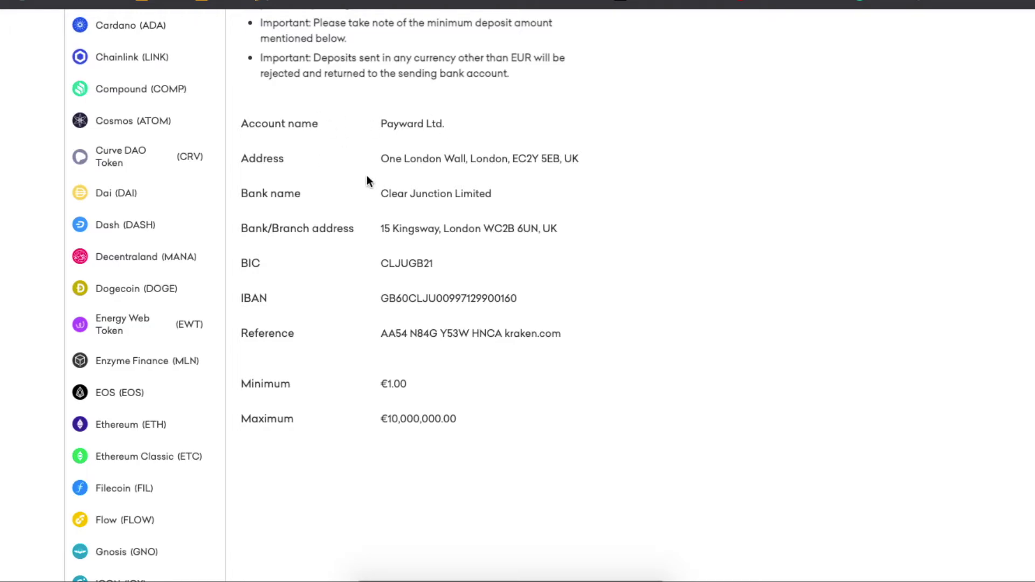
# Highlight the IBAN and the bank details from account name through reference
pyautogui.moveTo(513, 296)
pyautogui.mouseDown()
pyautogui.moveTo(365, 293)
pyautogui.moveTo(526, 296)
pyautogui.mouseUp()
pyautogui.click(373, 294)
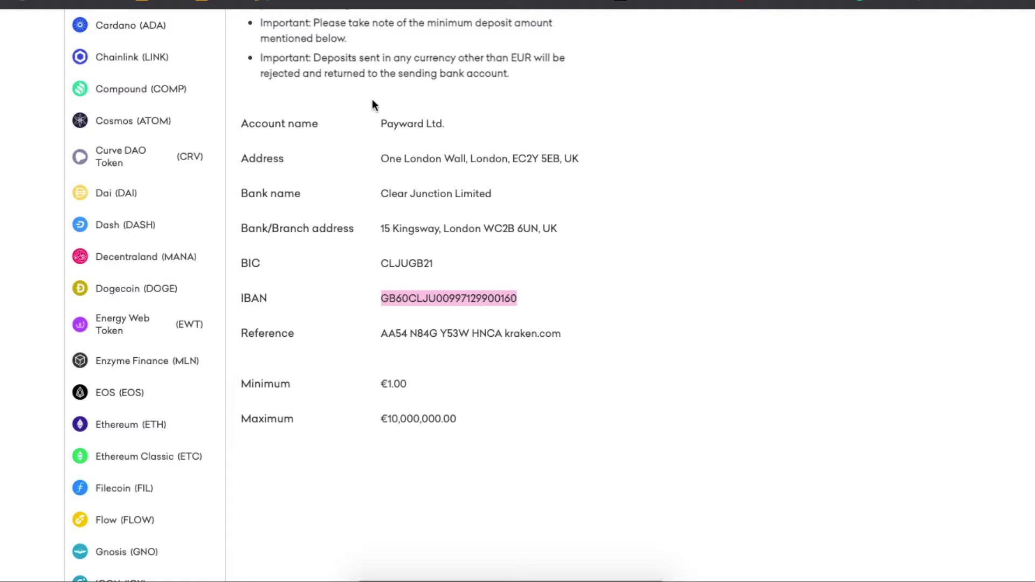
pyautogui.click(393, 120)
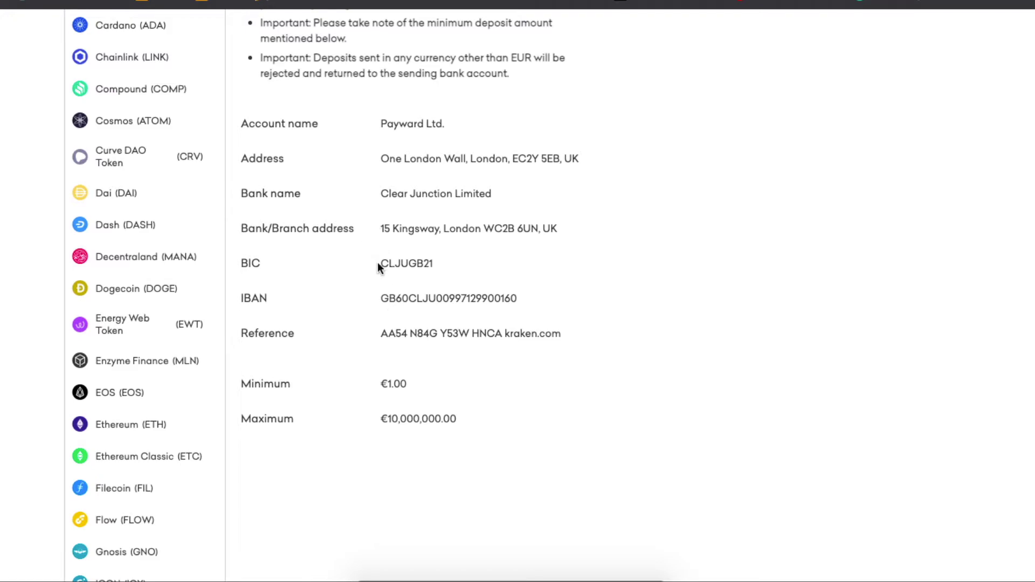
pyautogui.moveTo(377, 299); pyautogui.dragTo(381, 124)
pyautogui.moveTo(437, 330); pyautogui.dragTo(602, 339)
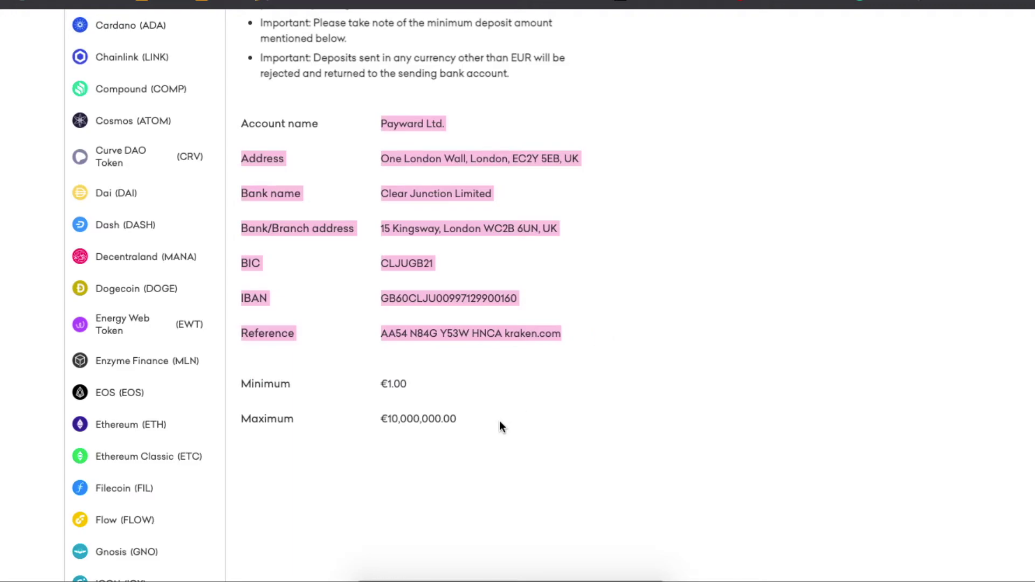
pyautogui.scroll(12, 511, 322)
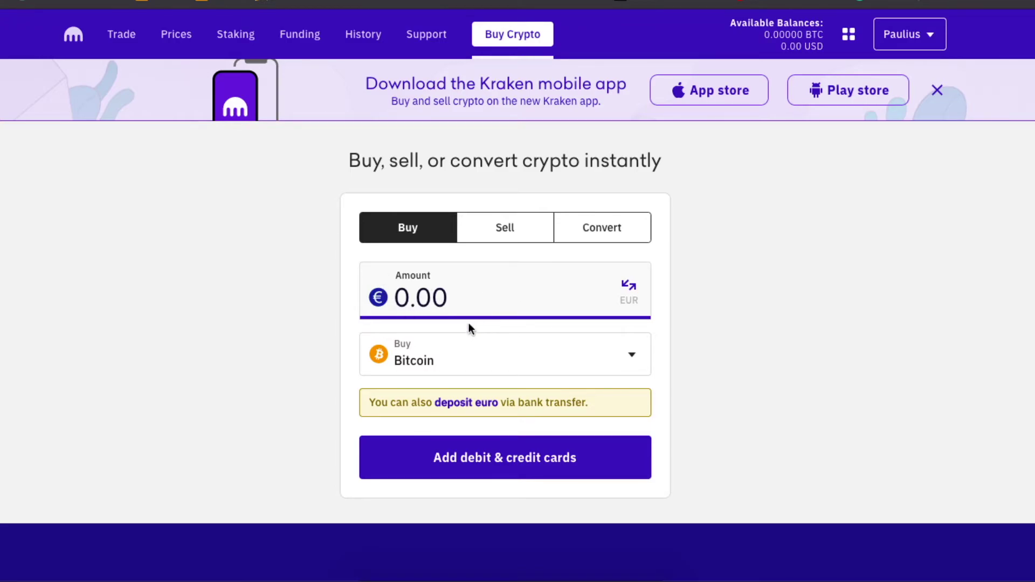
# Search 'eth' in the Buy coin list and pick Ethereum
pyautogui.click(460, 364)
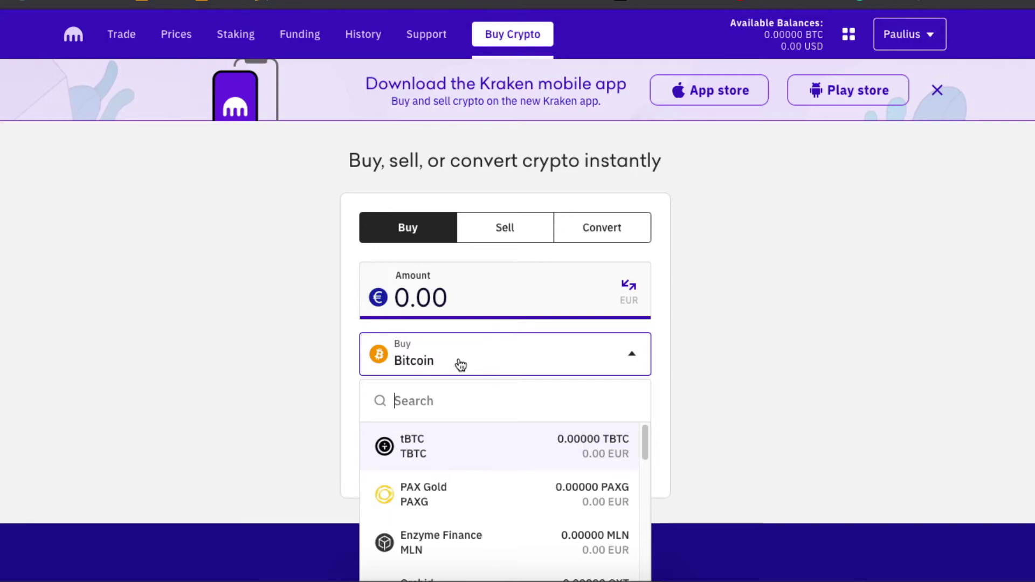
pyautogui.write('eth')
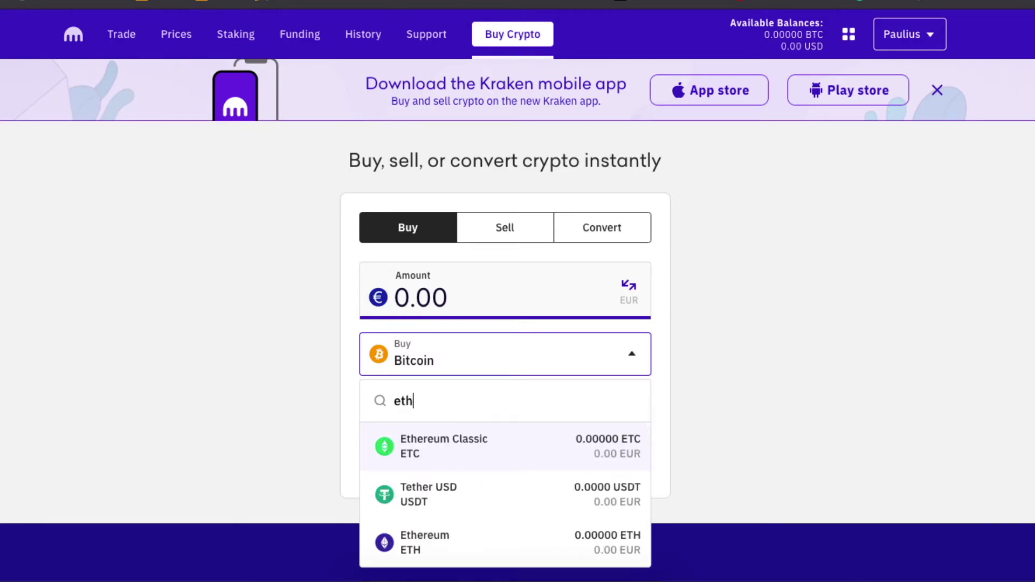
pyautogui.click(465, 538)
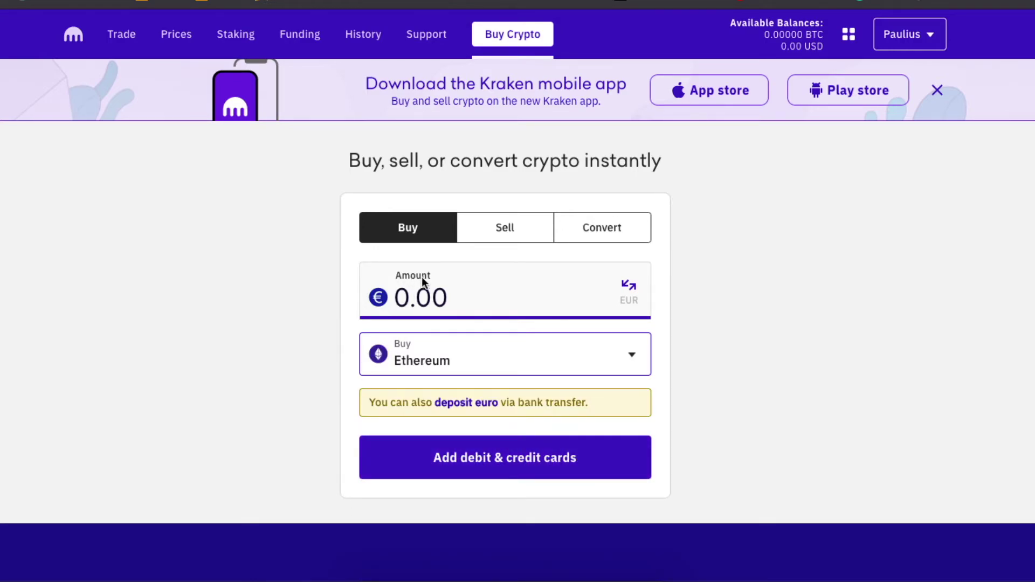